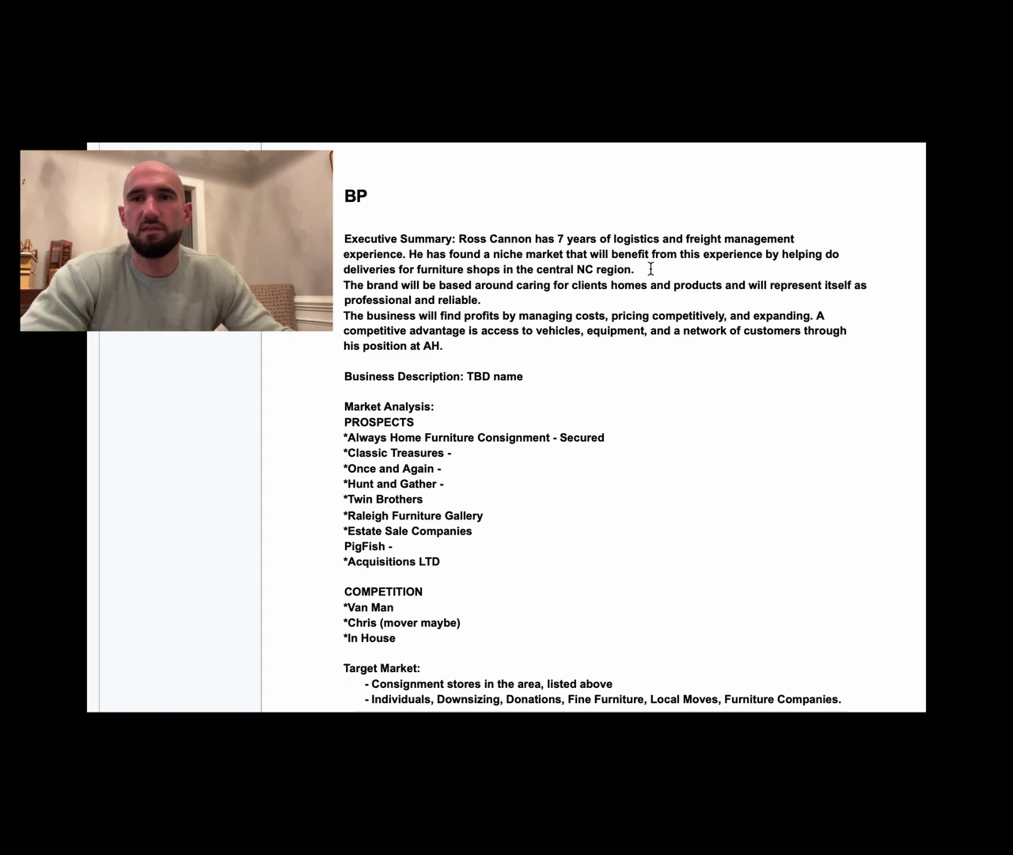
- Add '*Trosa' as a fourth competitor line directly below '*In House'
scroll(651, 269, "down", 1)
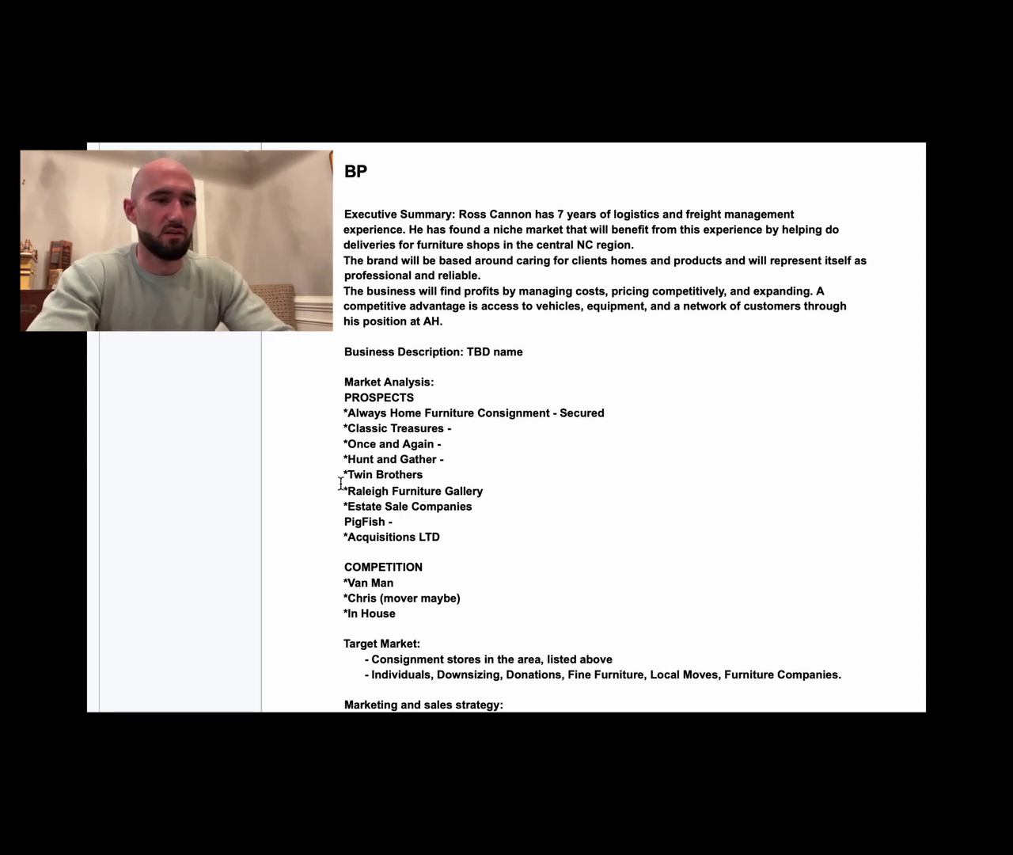
scroll(336, 483, "down", 2)
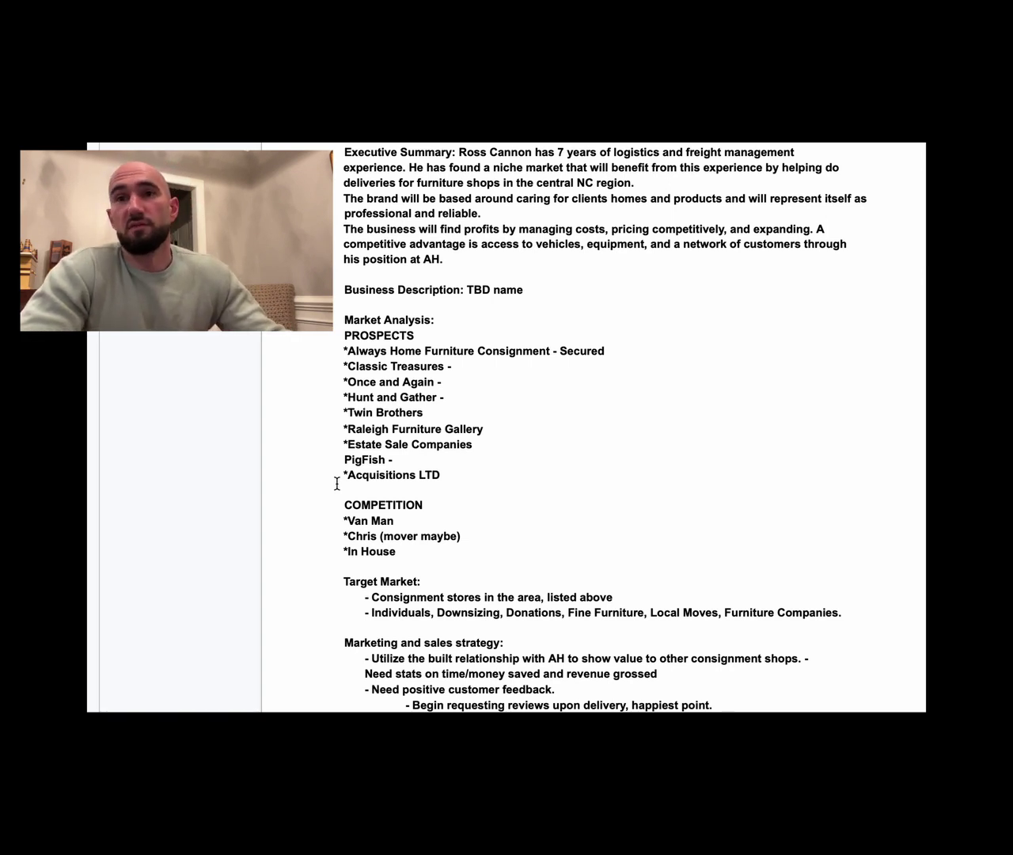
left_click(414, 563)
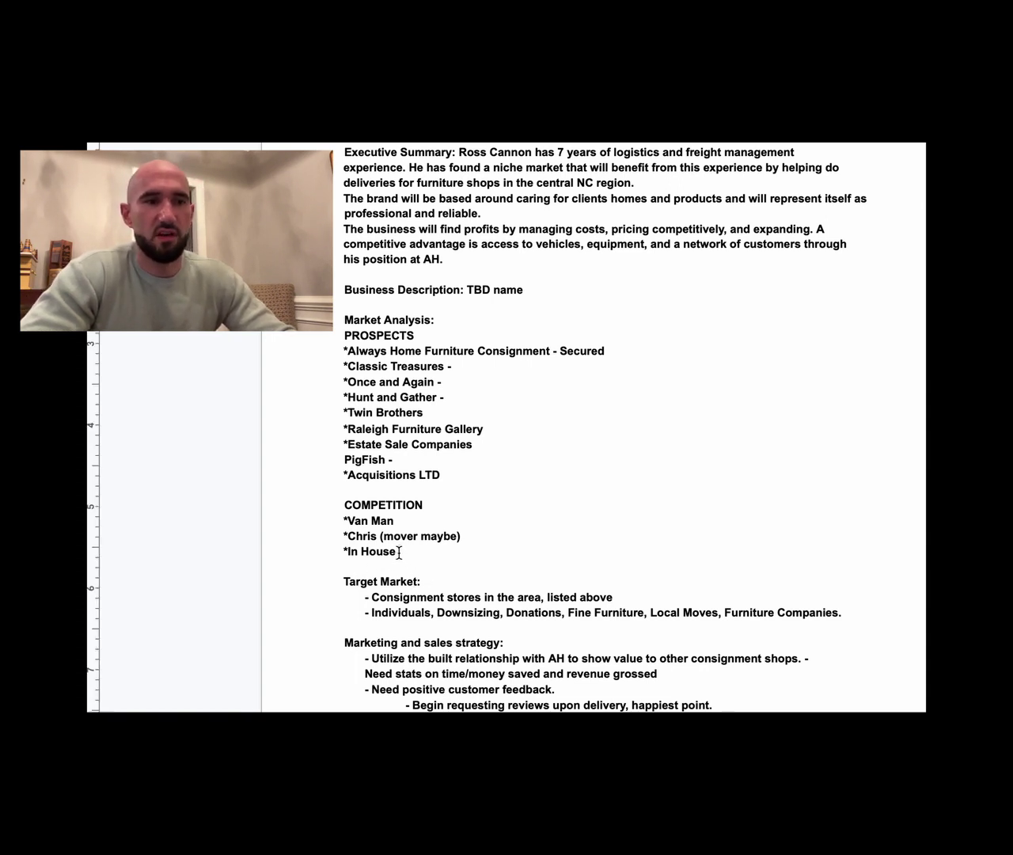
key("Return")
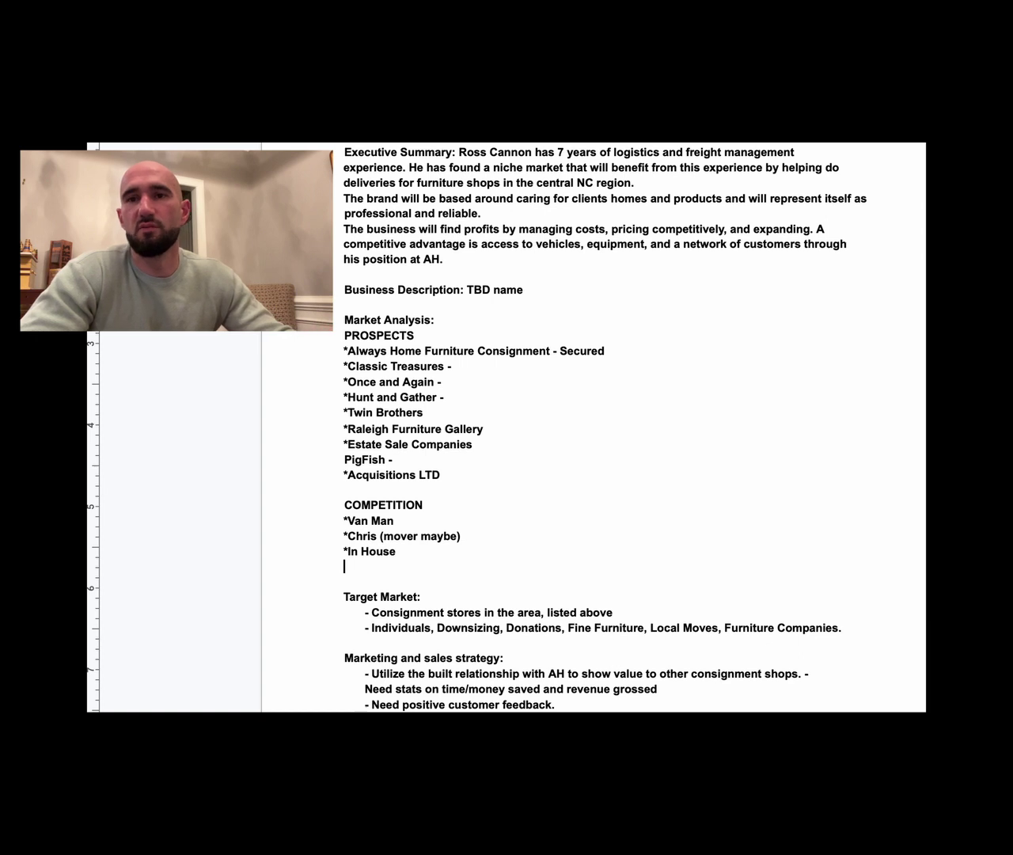
type("*Trosa")
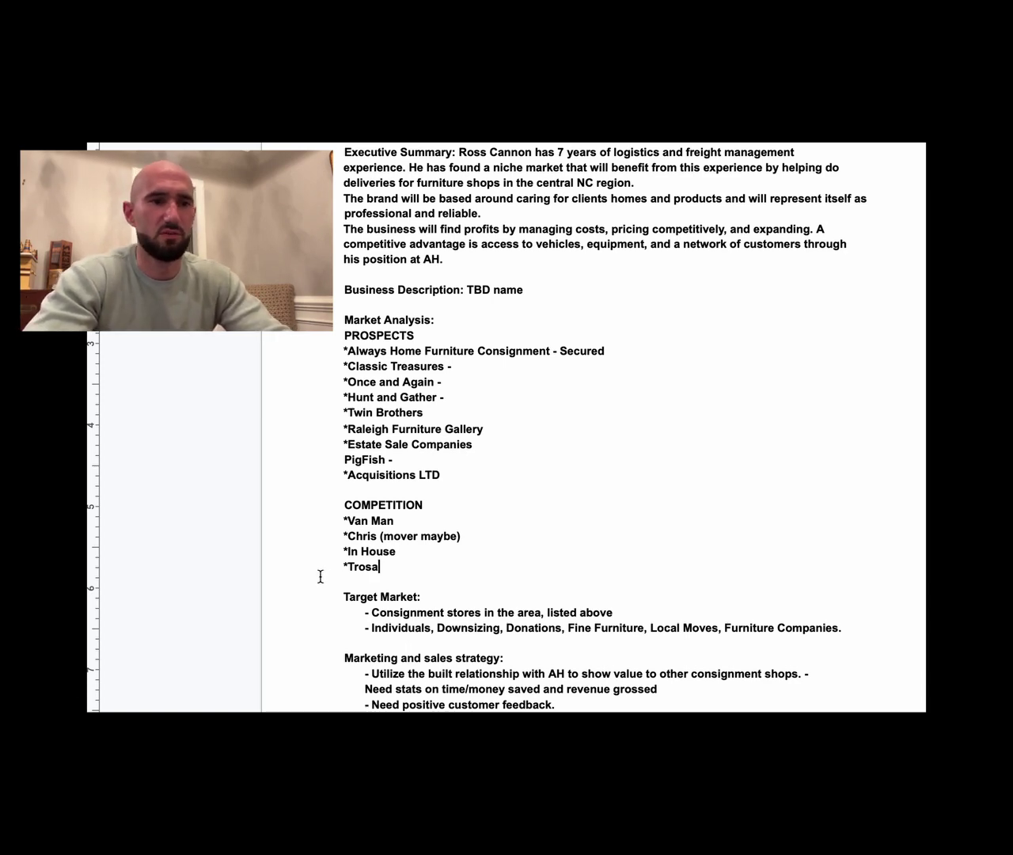
scroll(320, 576, "up", 1)
scroll(320, 576, "down", 5)
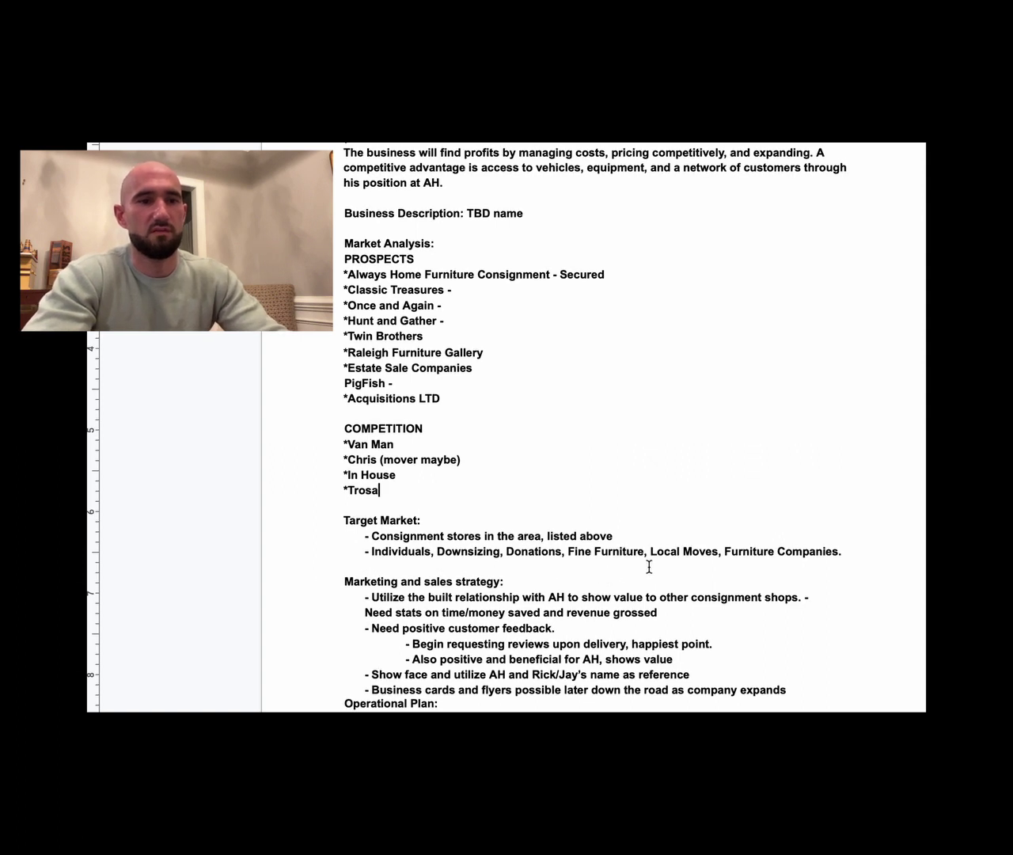
- Delete 'Local Moves' from the second Target Market line and end it with ', mattress stores.'
left_click(721, 552)
key("BackSpace")
key("BackSpace")
key("BackSpace")
key("BackSpace")
key("BackSpace")
key("BackSpace")
key("BackSpace")
key("BackSpace")
key("BackSpace")
key("BackSpace")
key("BackSpace")
key("BackSpace")
key("BackSpace")
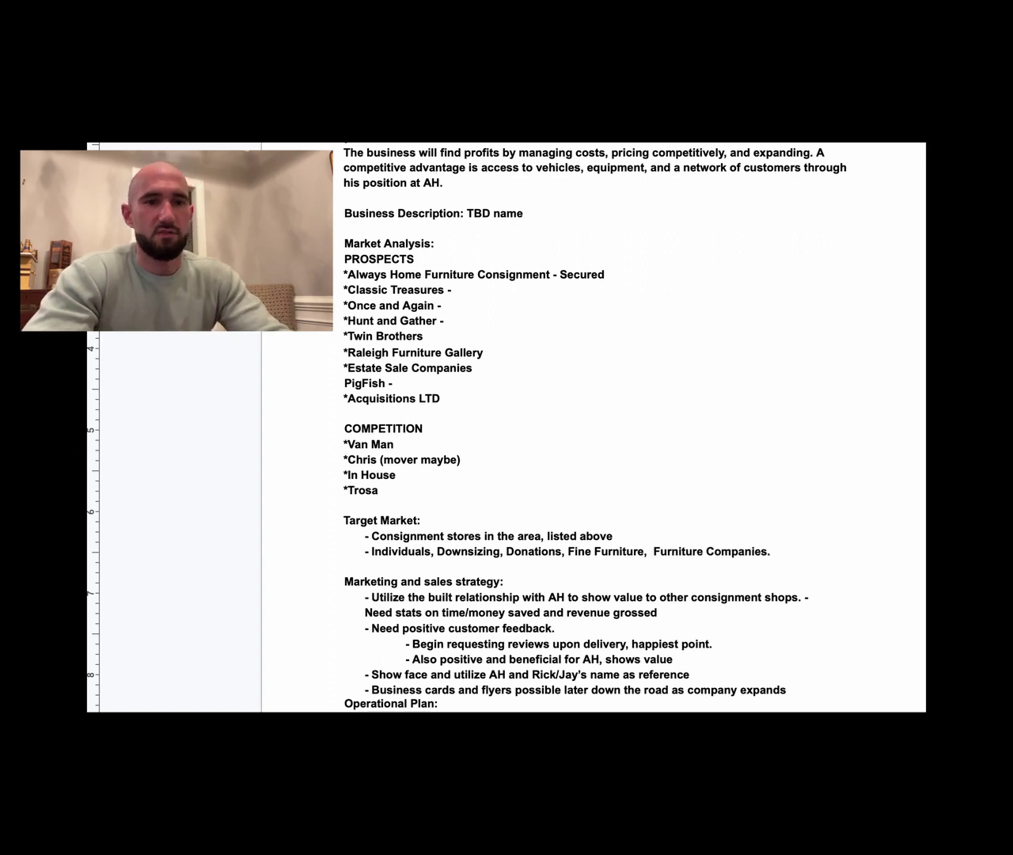
key("BackSpace")
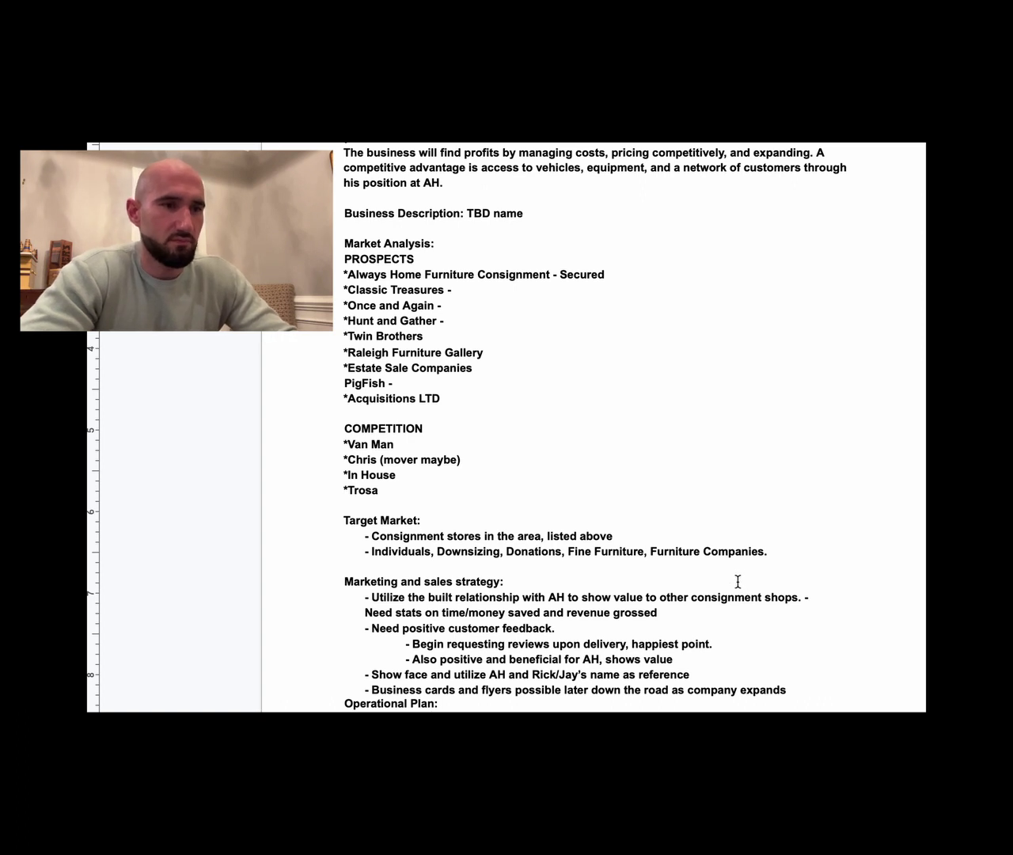
left_click(768, 552)
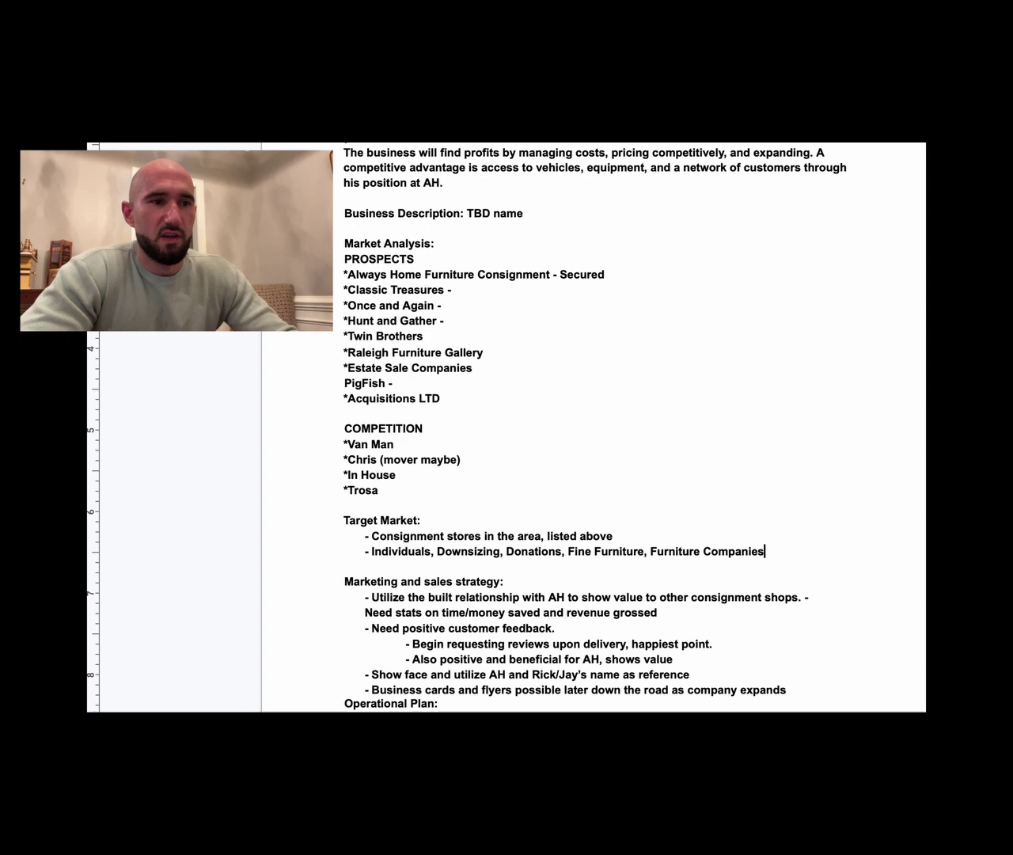
type(", mattress stores.")
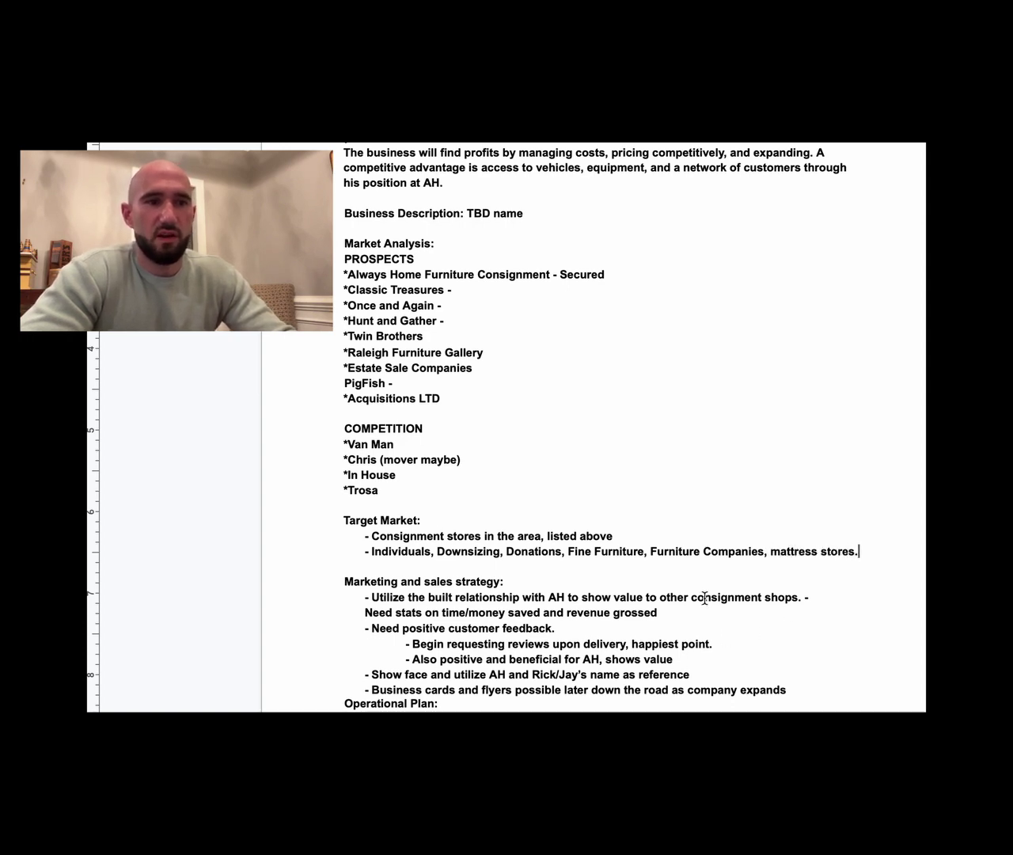
- Scroll down to the Operational Plan and the six-item Risk Analysis on page 2
scroll(705, 597, "up", 1)
scroll(704, 593, "down", 3)
scroll(704, 595, "down", 2)
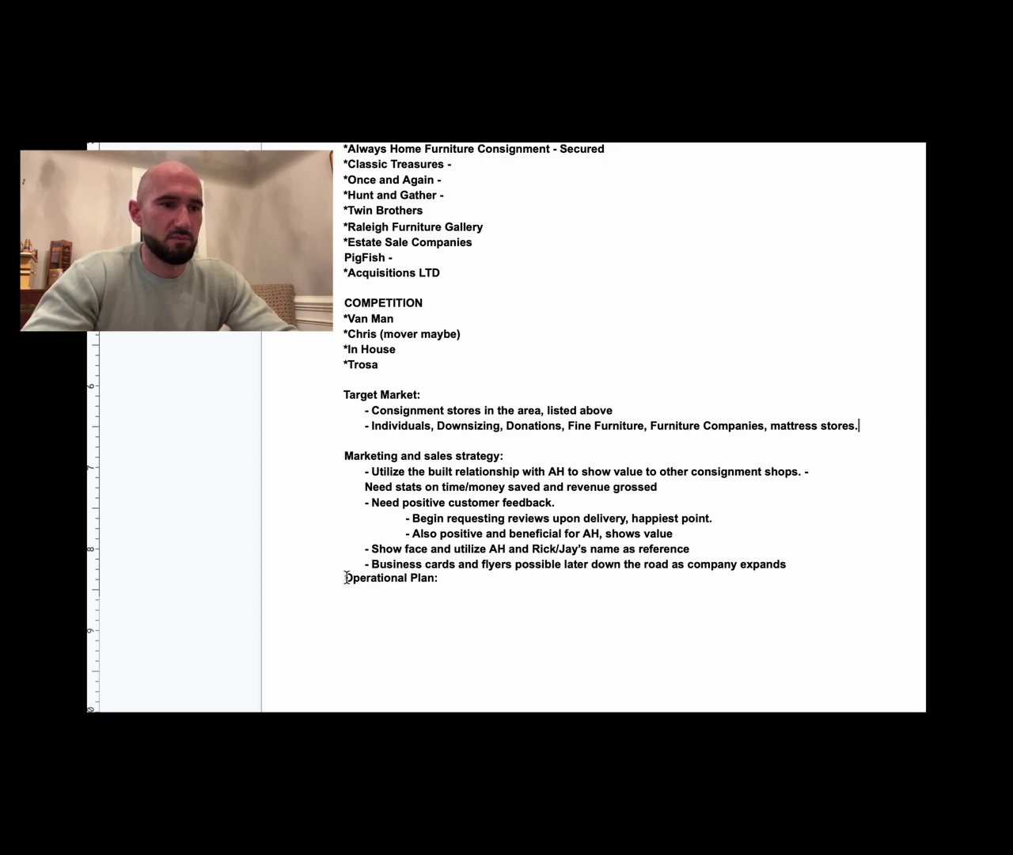
key("super+z")
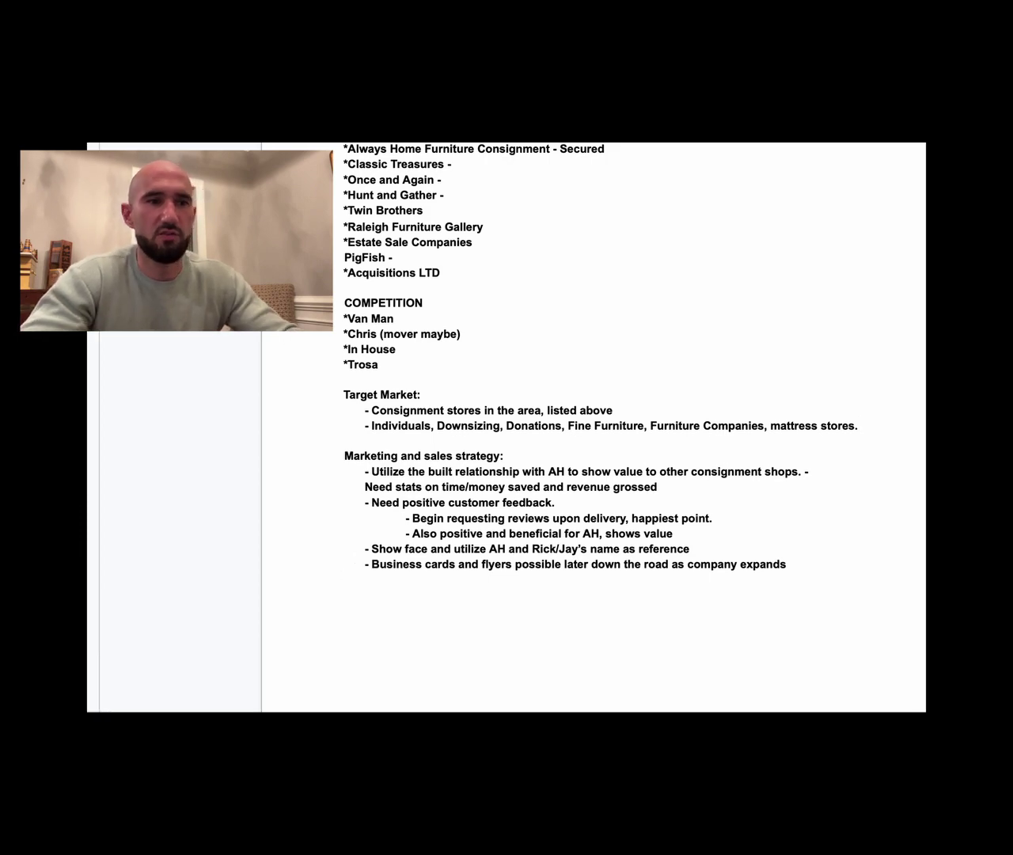
key("super+shift+z")
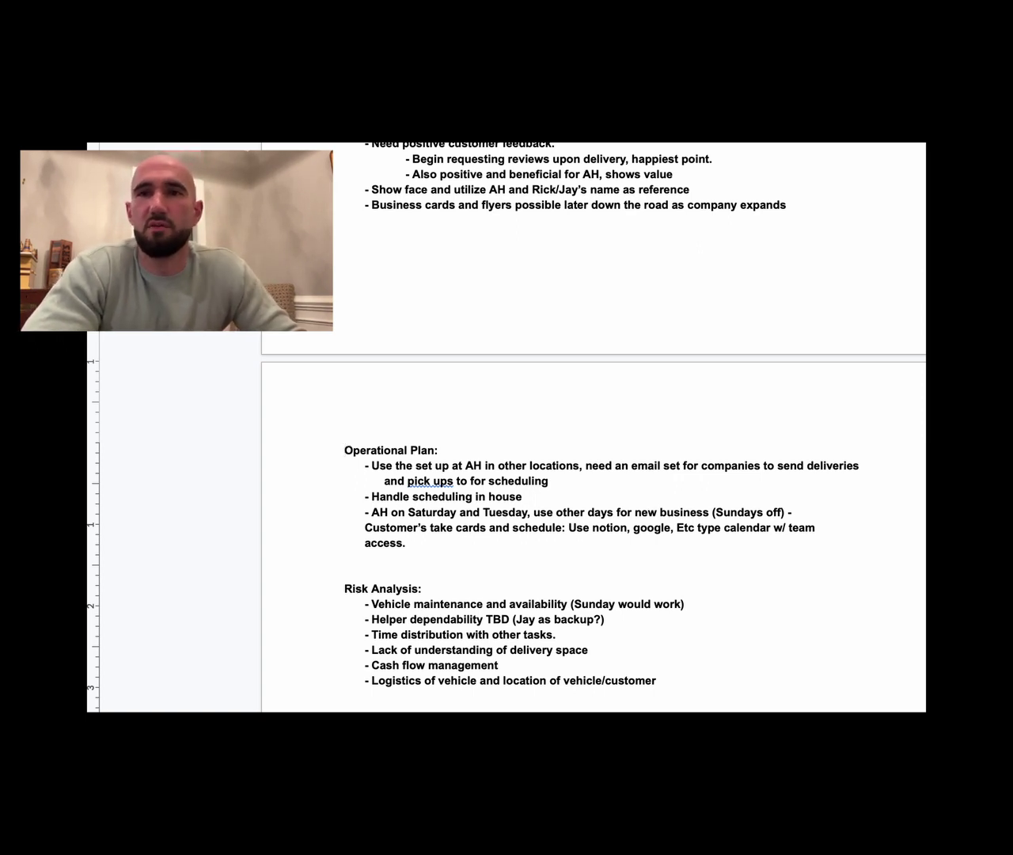
- Delete the backup-helper note on Helper dependability and the Sunday note on Vehicle maintenance
scroll(327, 613, "down", 1)
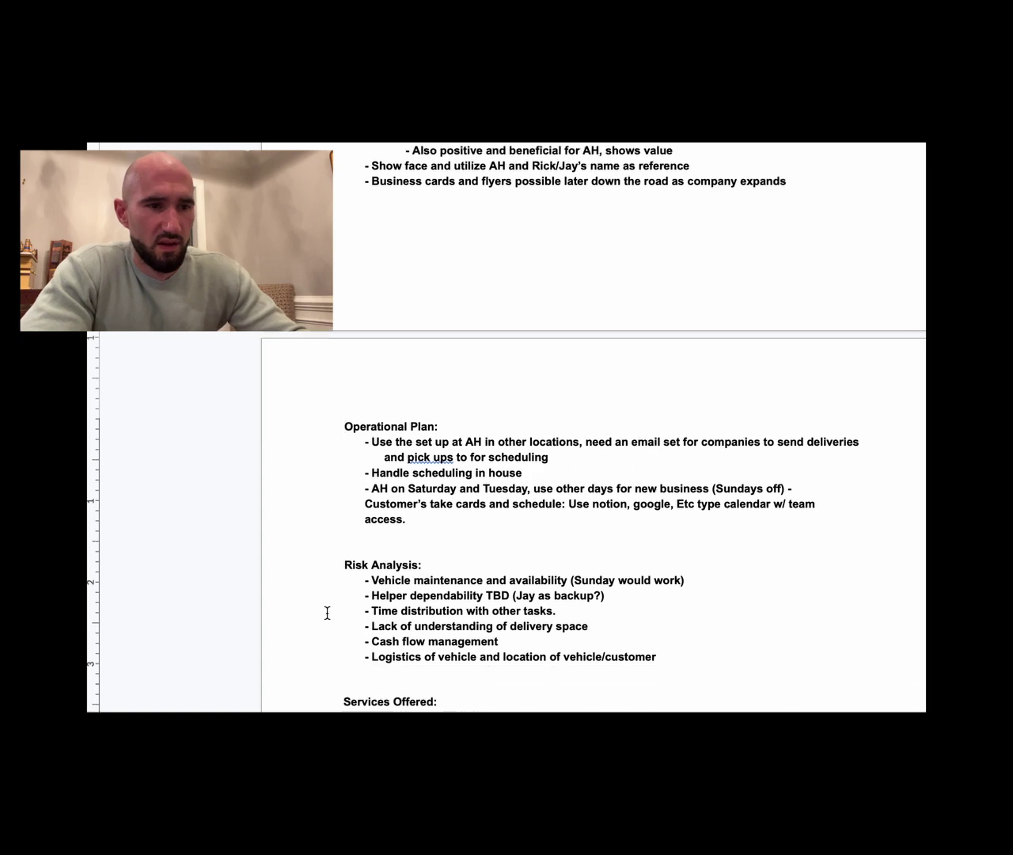
scroll(327, 613, "down", 3)
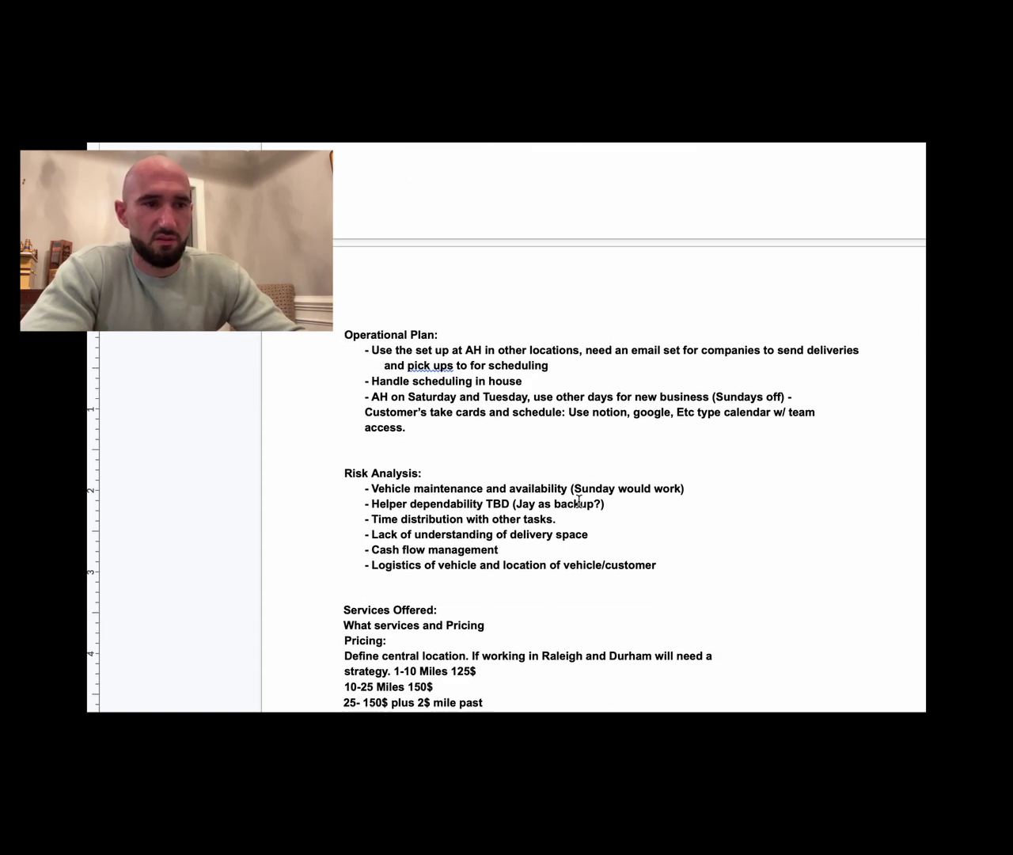
left_click_drag(610, 503, 513, 511)
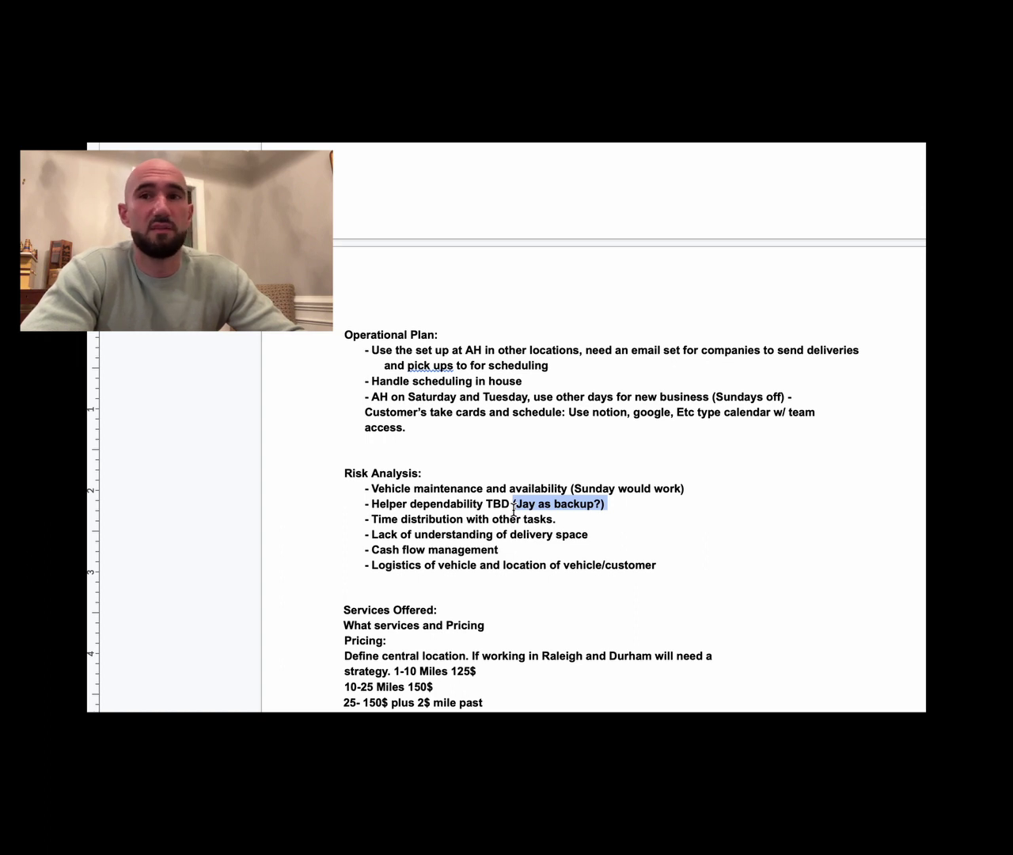
key("BackSpace")
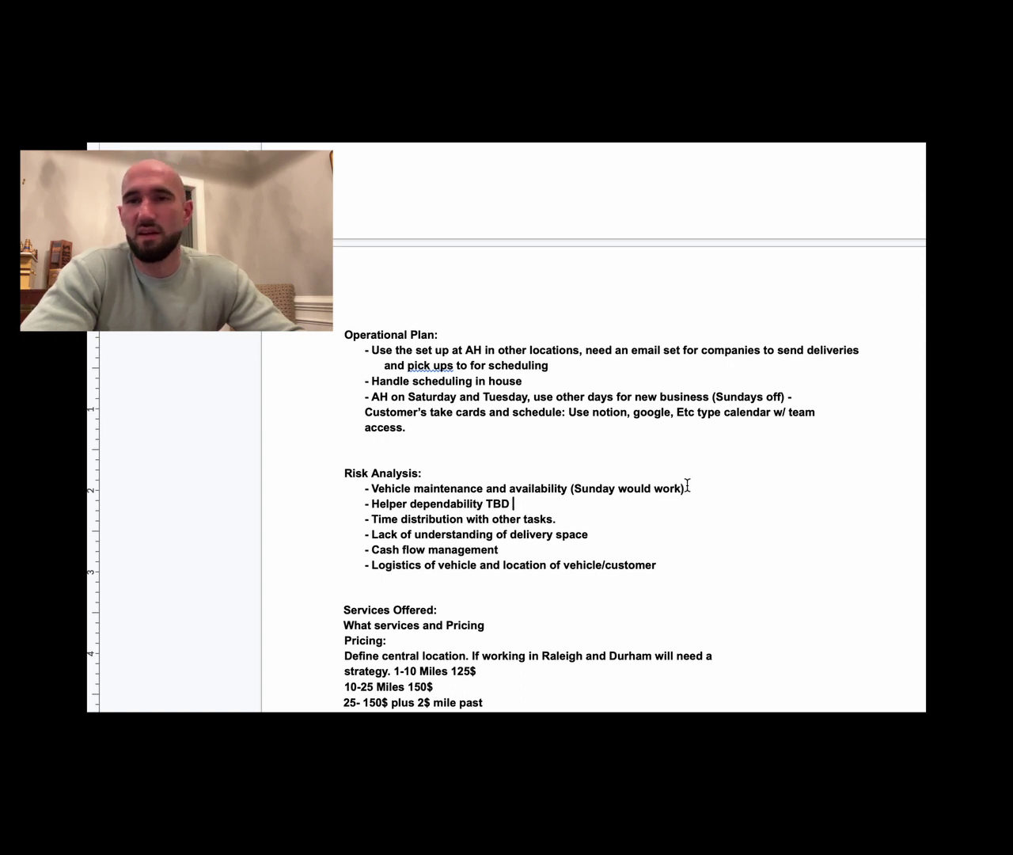
left_click_drag(687, 486, 570, 487)
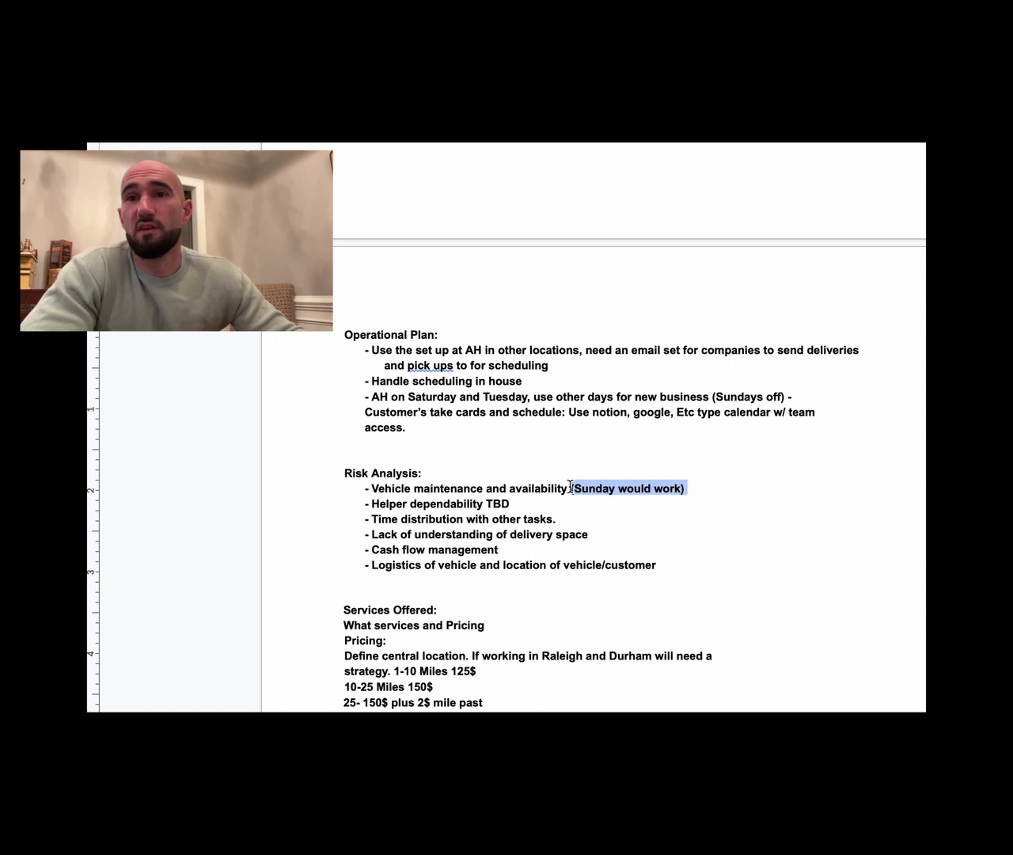
key("BackSpace")
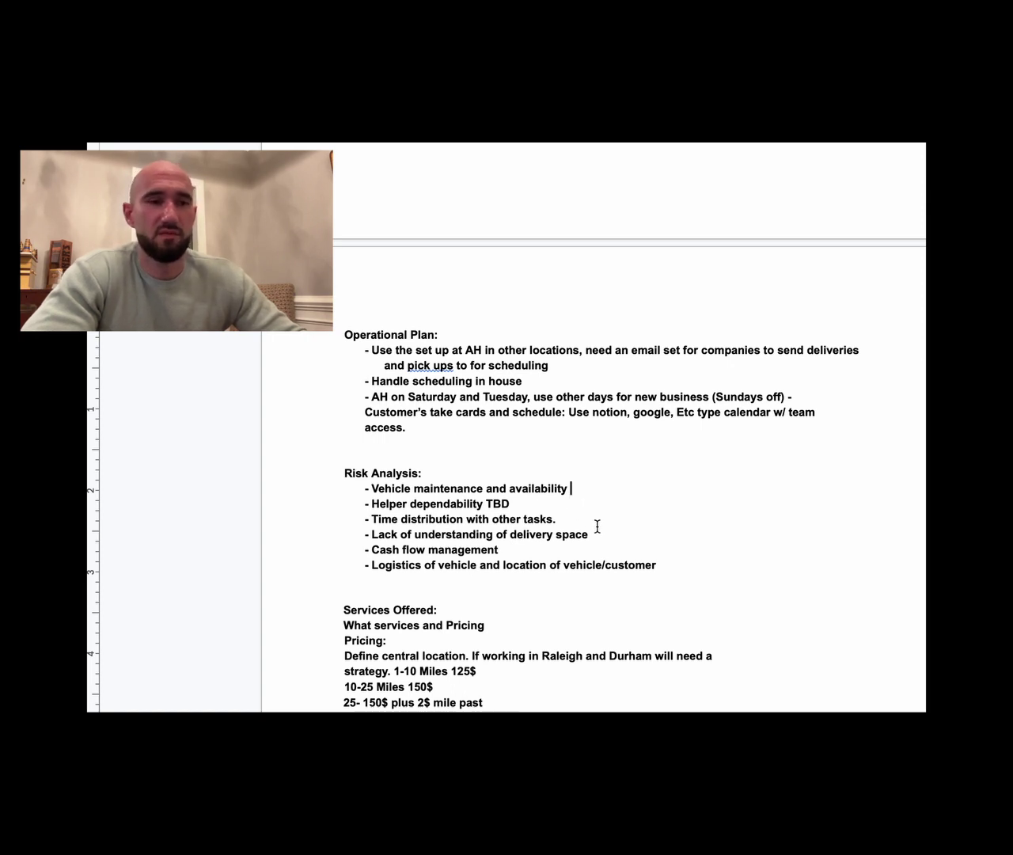
left_click(294, 523)
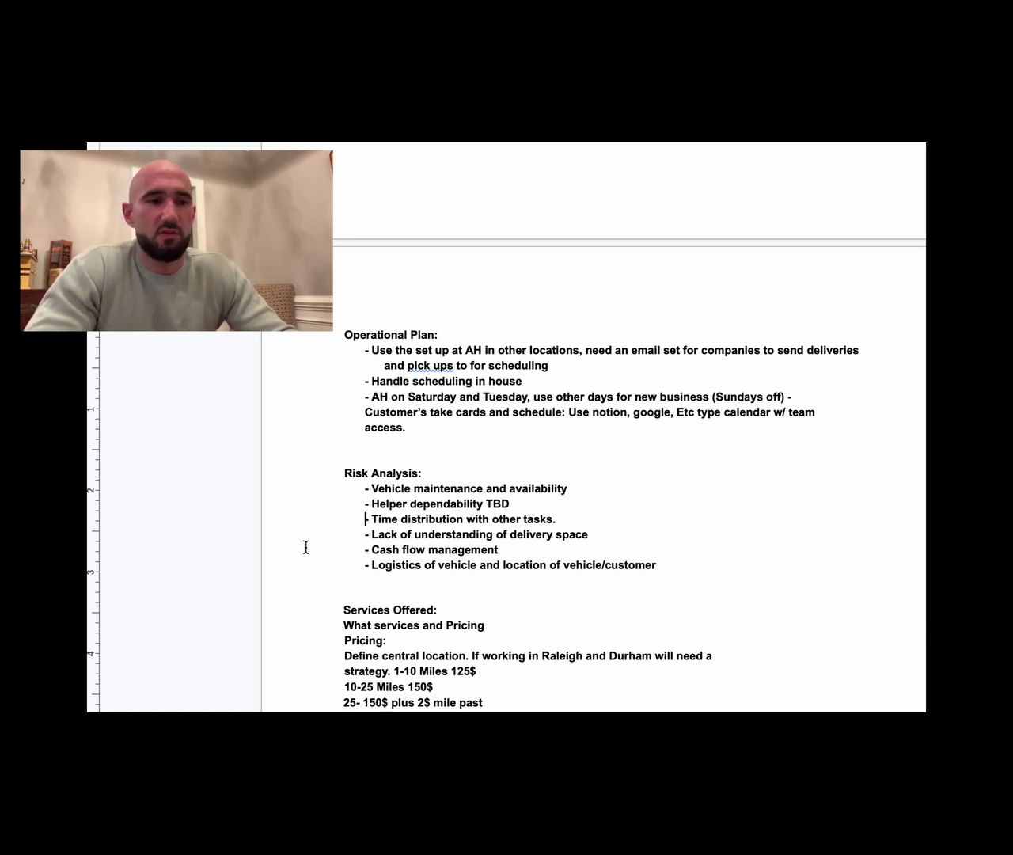
- Scroll down through Services Offered to show the daily contracted rates and closing pricing notes
scroll(305, 546, "down", 3)
scroll(305, 546, "down", 2)
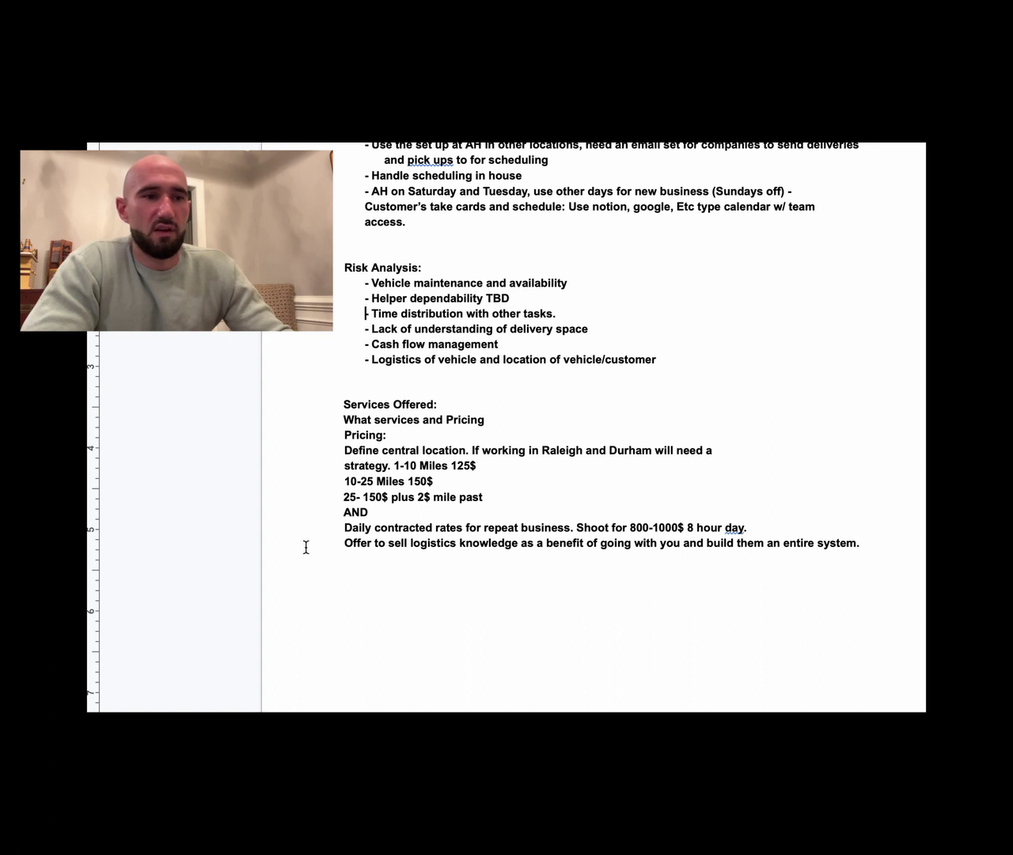
scroll(305, 547, "up", 1)
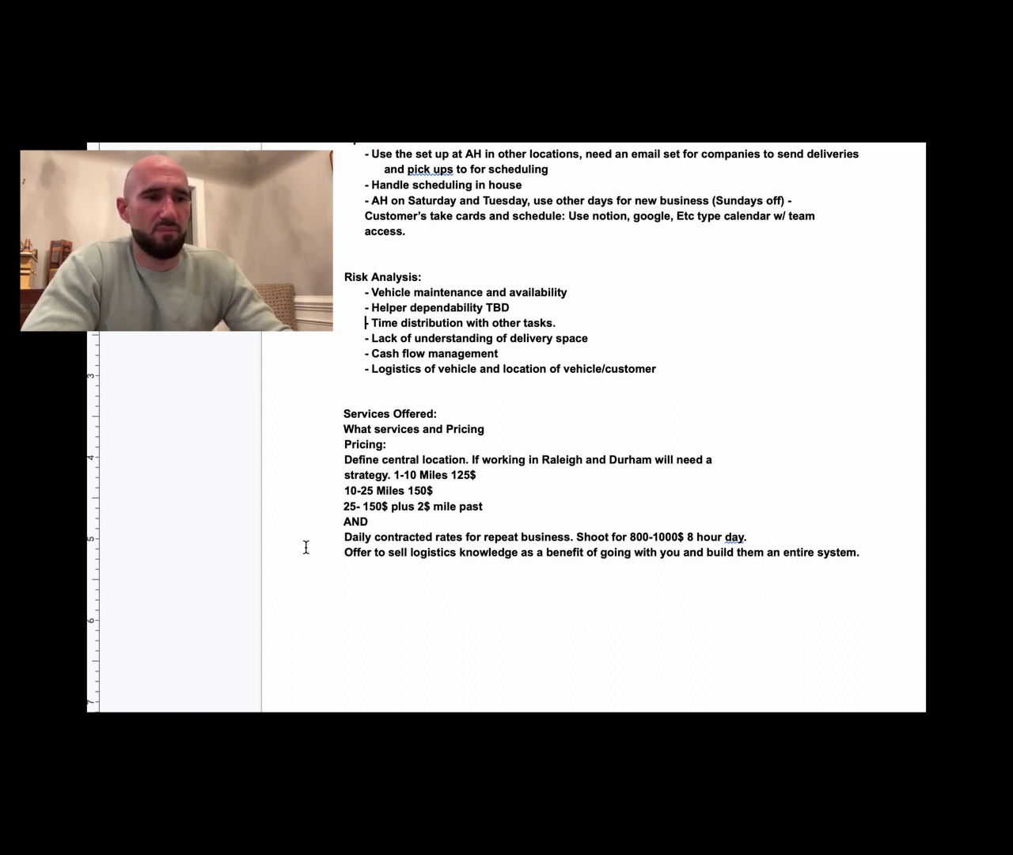